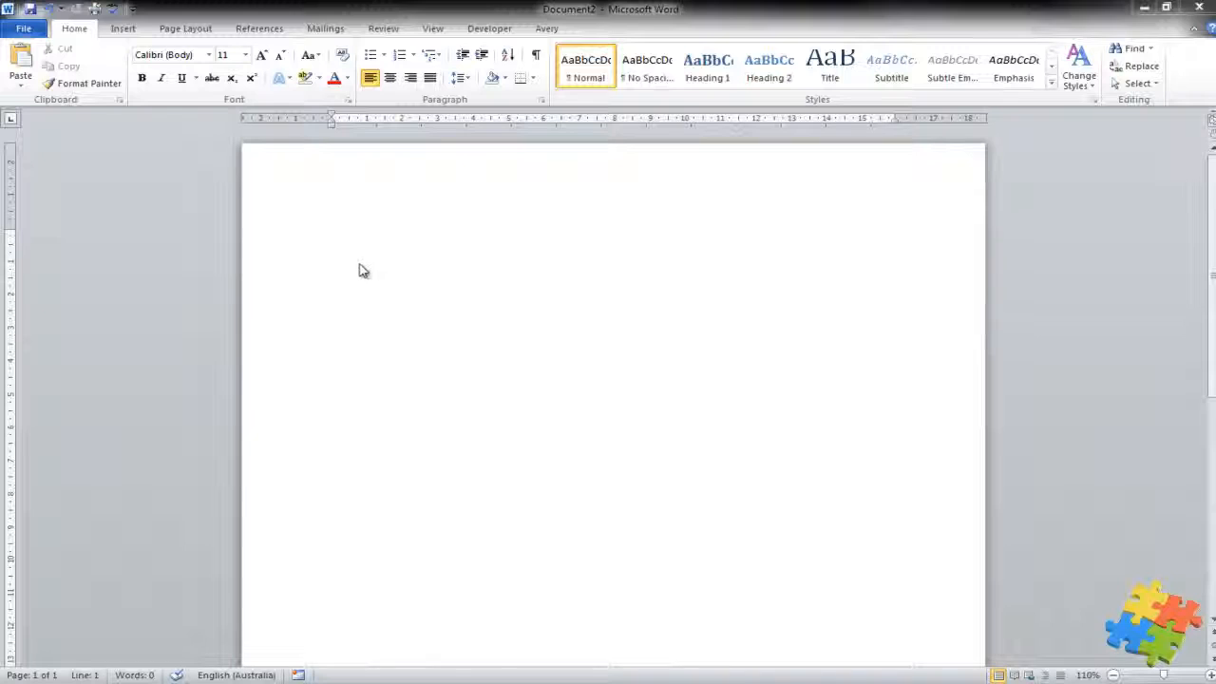
# Step: Type the tab-separated headings First Name, Last Name, Age and Joined
pyautogui.click(362, 264)
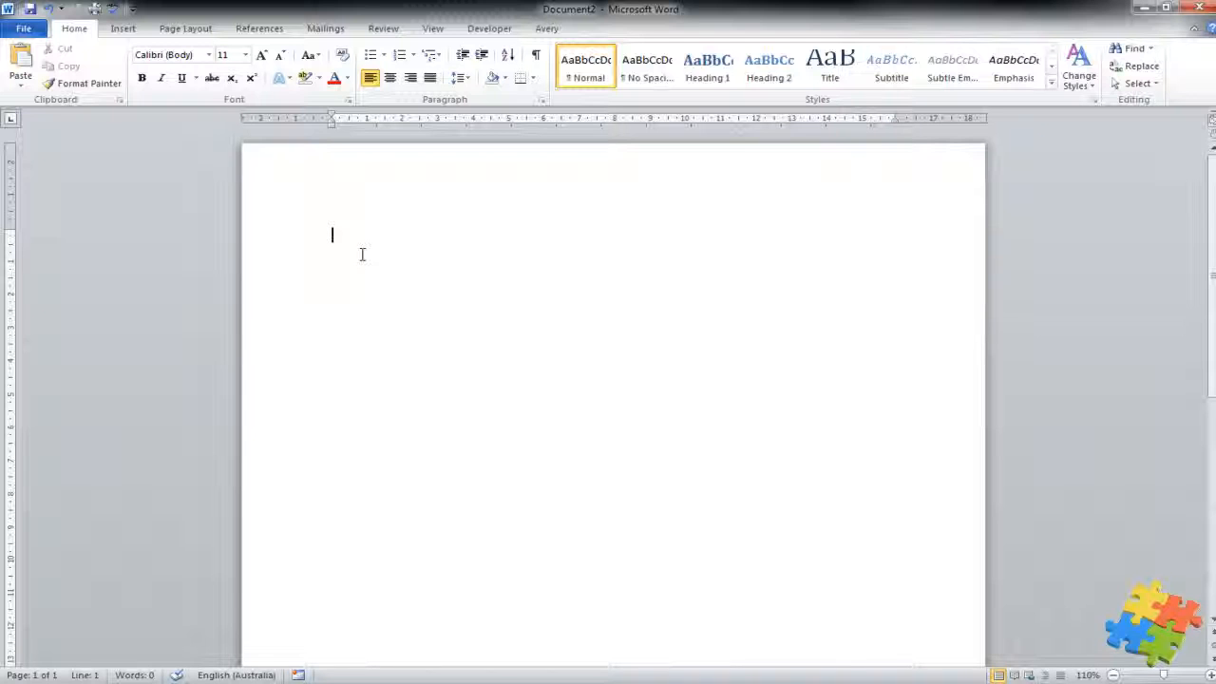
pyautogui.write('First Name\t')
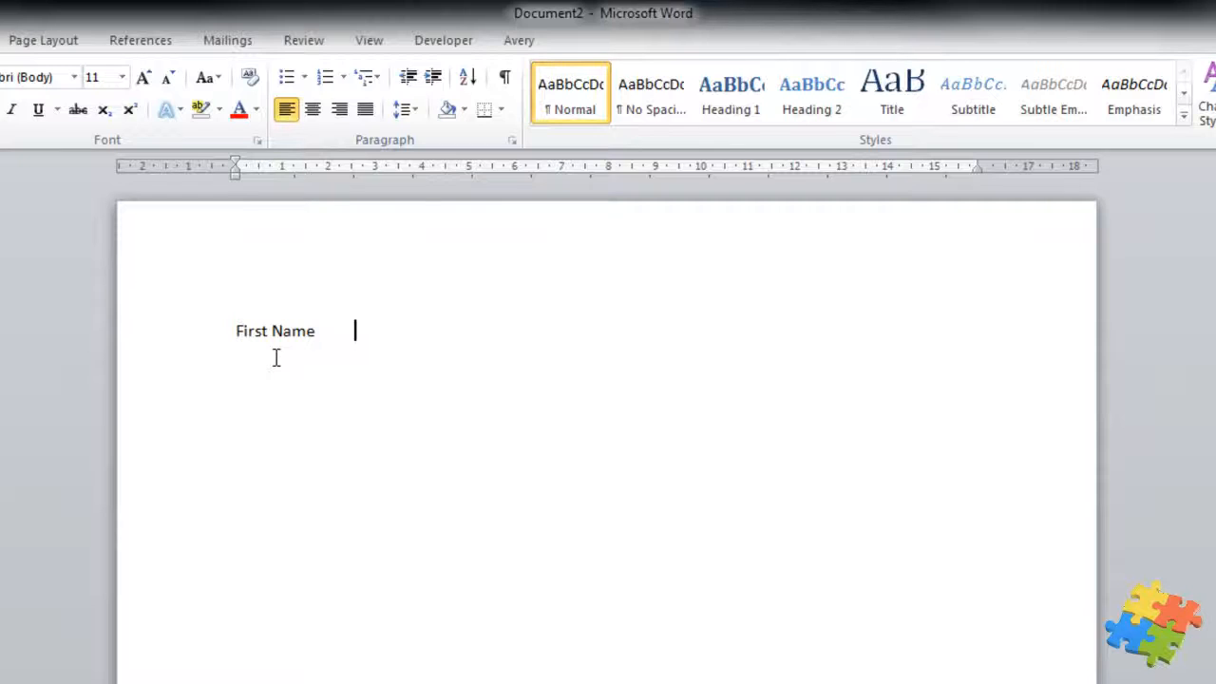
pyautogui.write('Last Name\t')
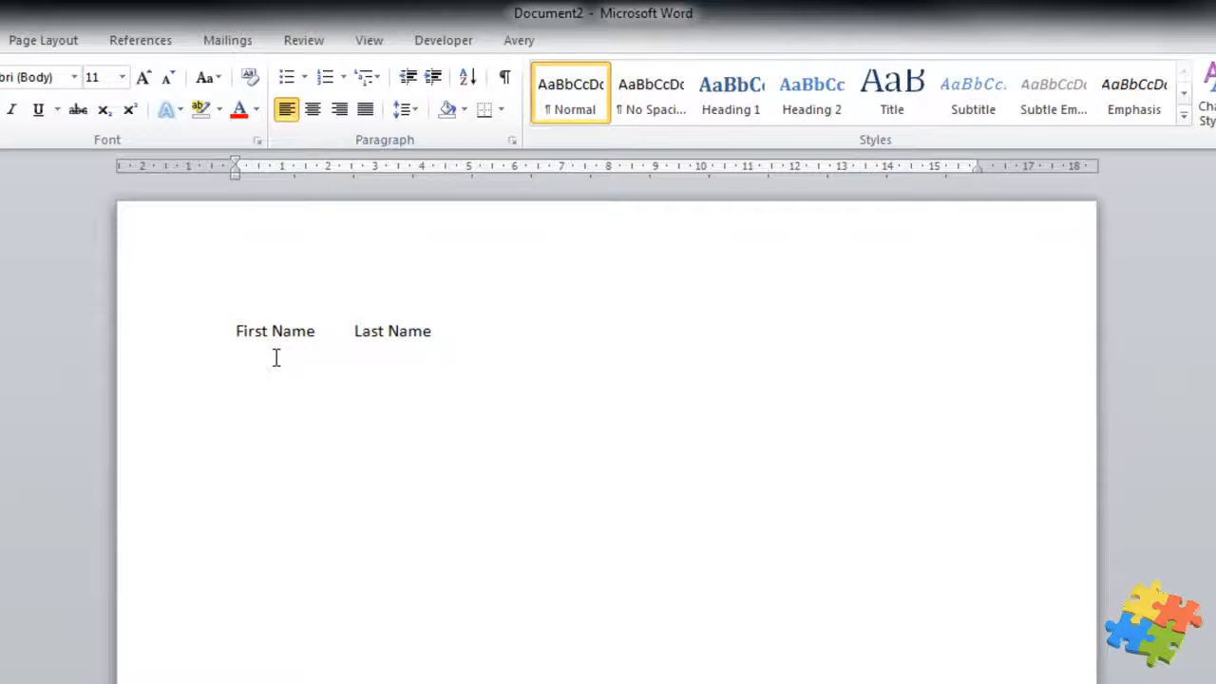
pyautogui.write('Age')
pyautogui.press('Tab')
pyautogui.write('Joined')
pyautogui.press('Tab')
# Step: Finish the header with State and start Maggie Smith's row with age 25
pyautogui.write('State ')
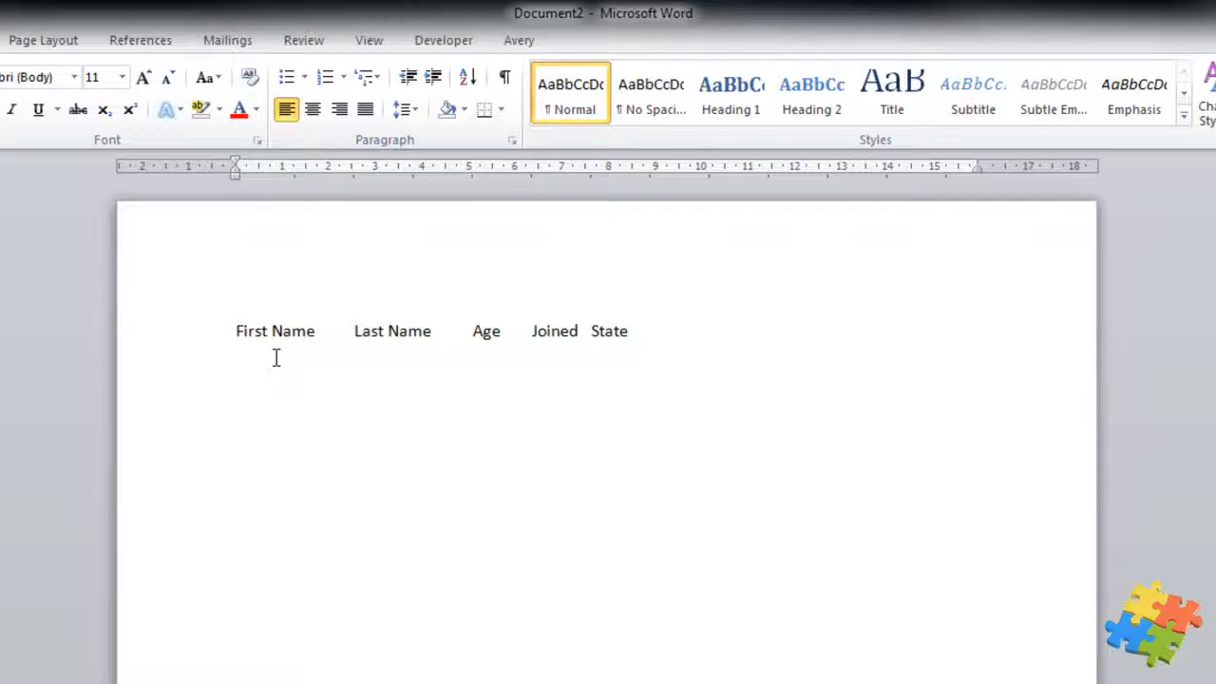
pyautogui.write('Maggie Sm')
pyautogui.press('BackSpace')
pyautogui.press('BackSpace')
pyautogui.press('BackSpace')
pyautogui.press('Tab')
pyautogui.write('Smith')
pyautogui.press('Tab')
pyautogui.write('25')
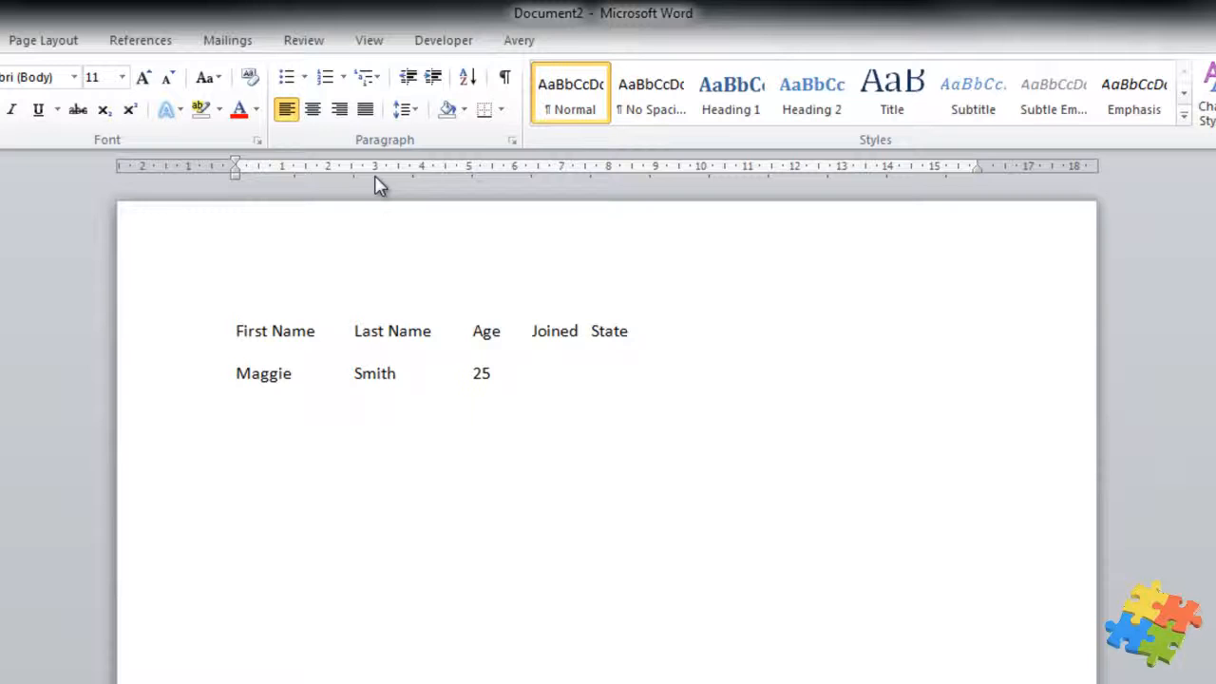
# Step: Set header tab stops near 4, 8, 11 and 13, removing a stray stop, and select Maggie's line
pyautogui.click(374, 173)
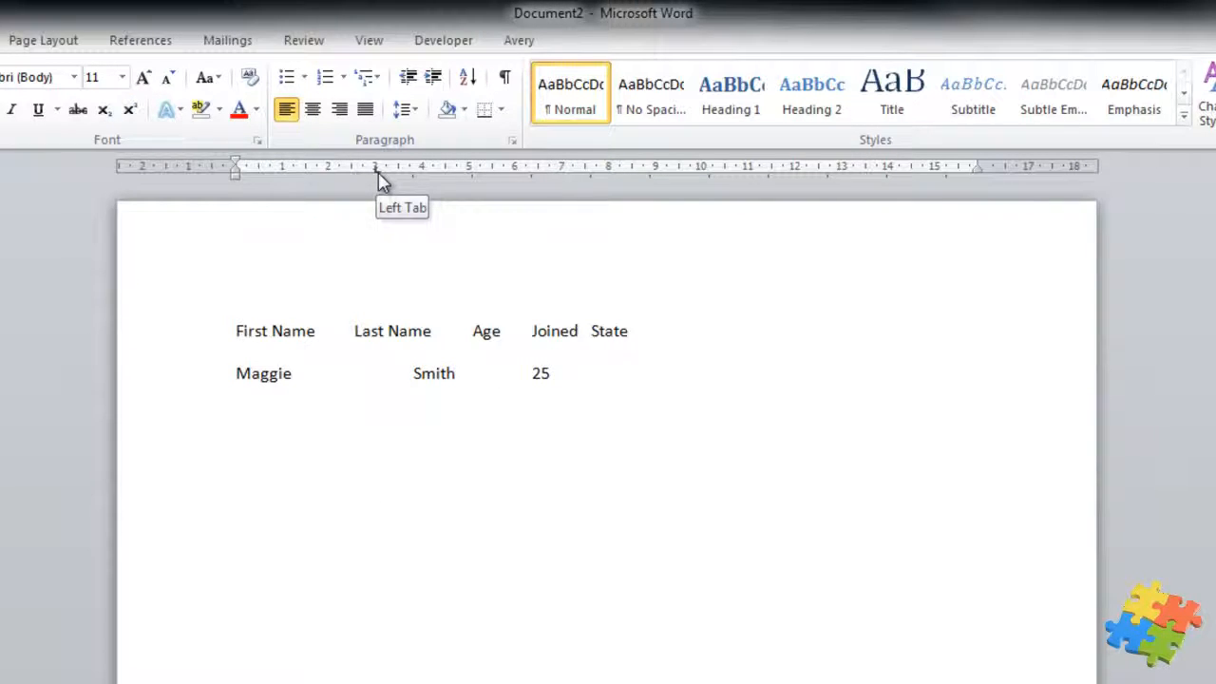
pyautogui.moveTo(380, 181); pyautogui.dragTo(402, 203)
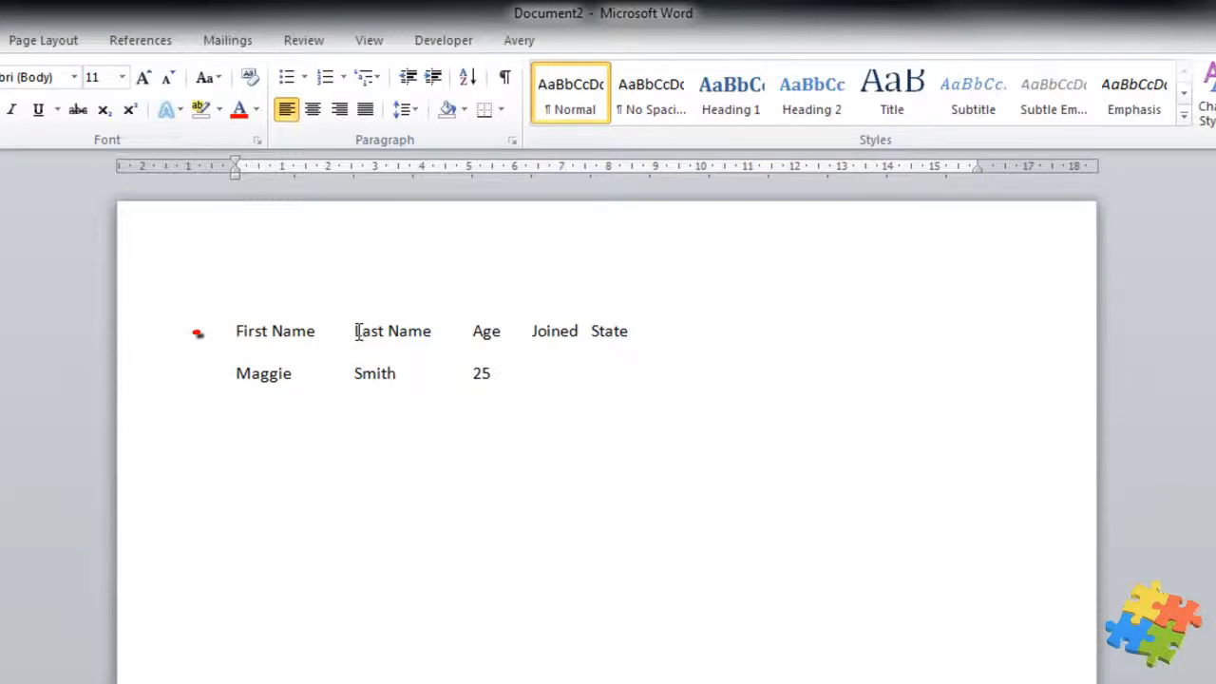
pyautogui.click(420, 169)
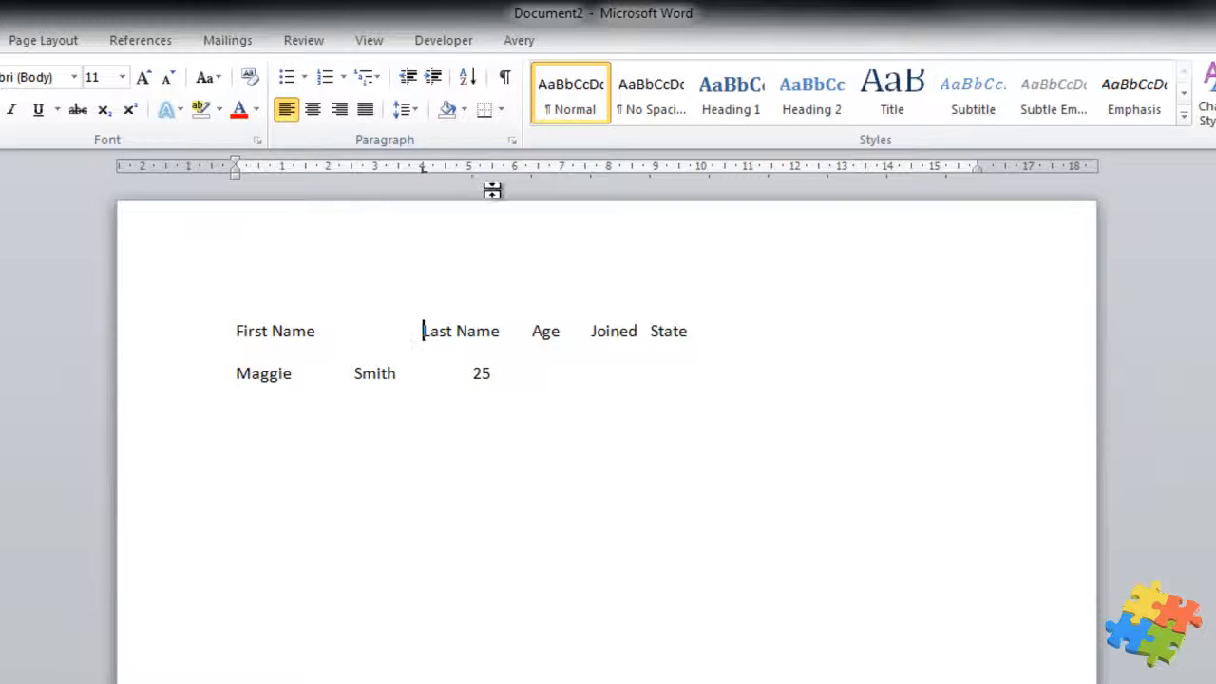
pyautogui.click(607, 169)
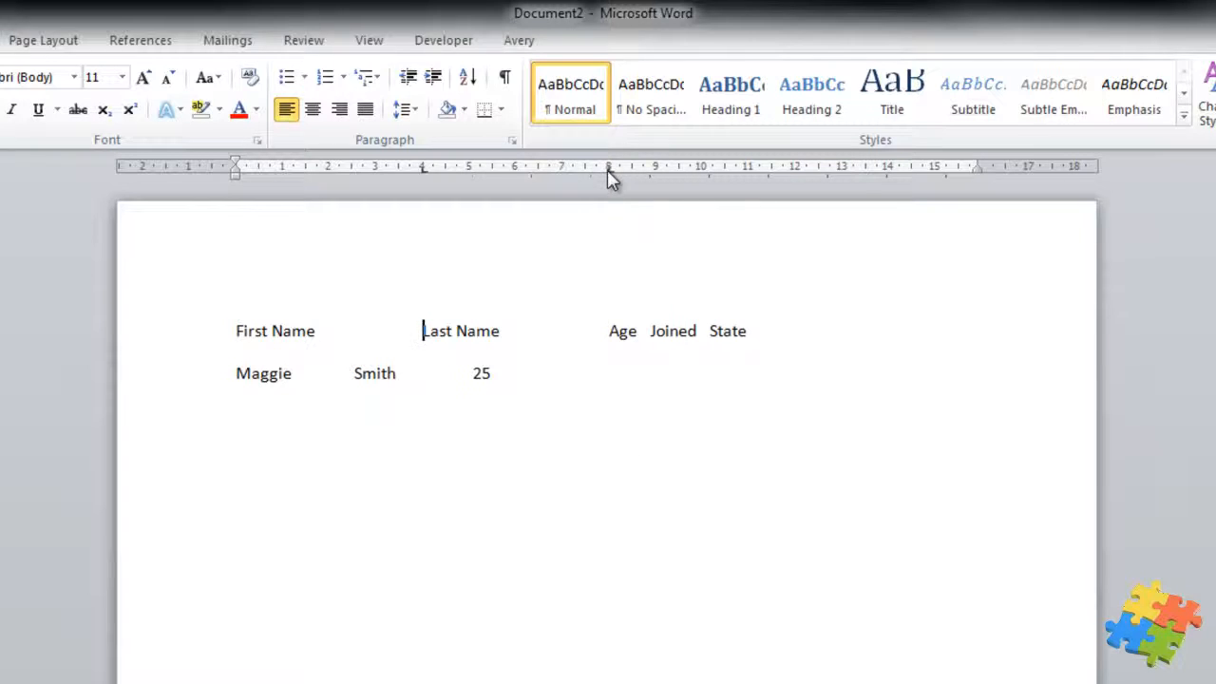
pyautogui.click(745, 171)
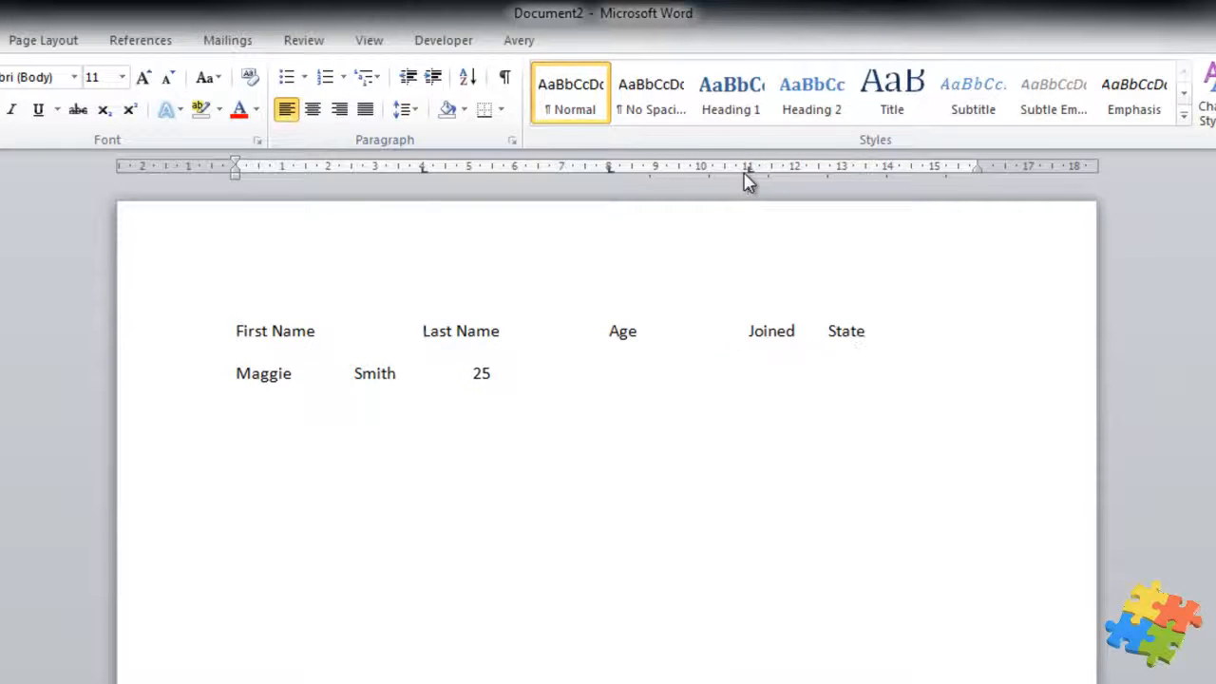
pyautogui.click(843, 171)
pyautogui.click(357, 374)
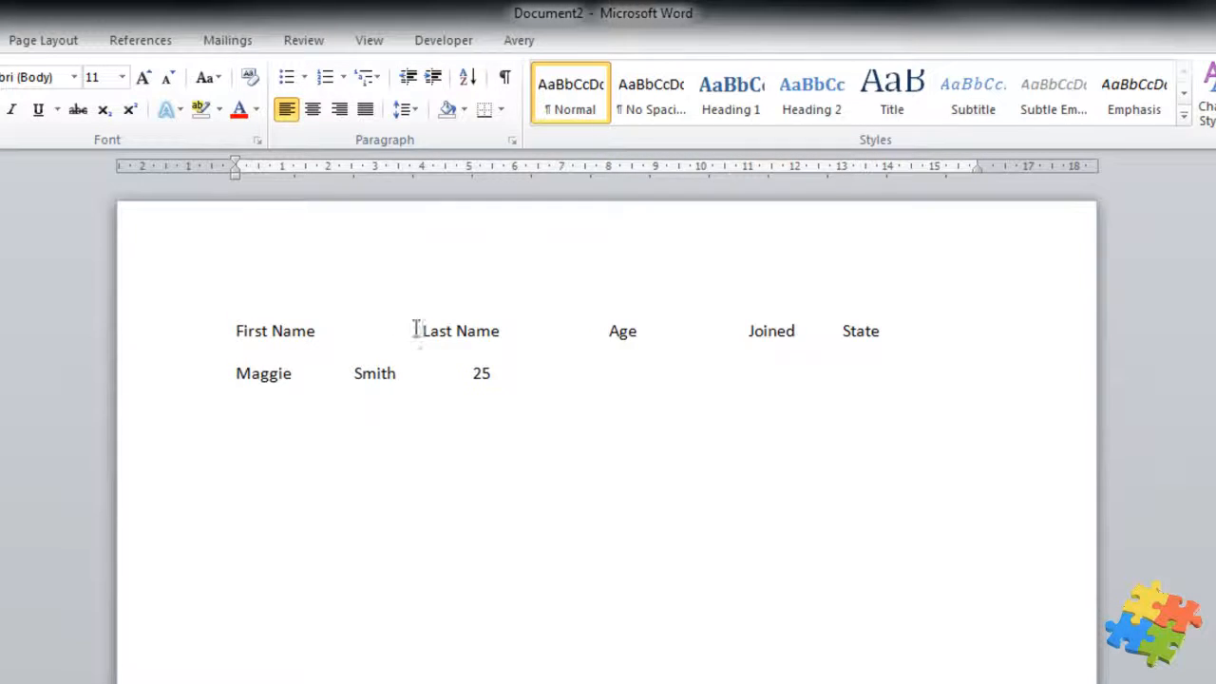
pyautogui.moveTo(502, 369); pyautogui.dragTo(245, 363)
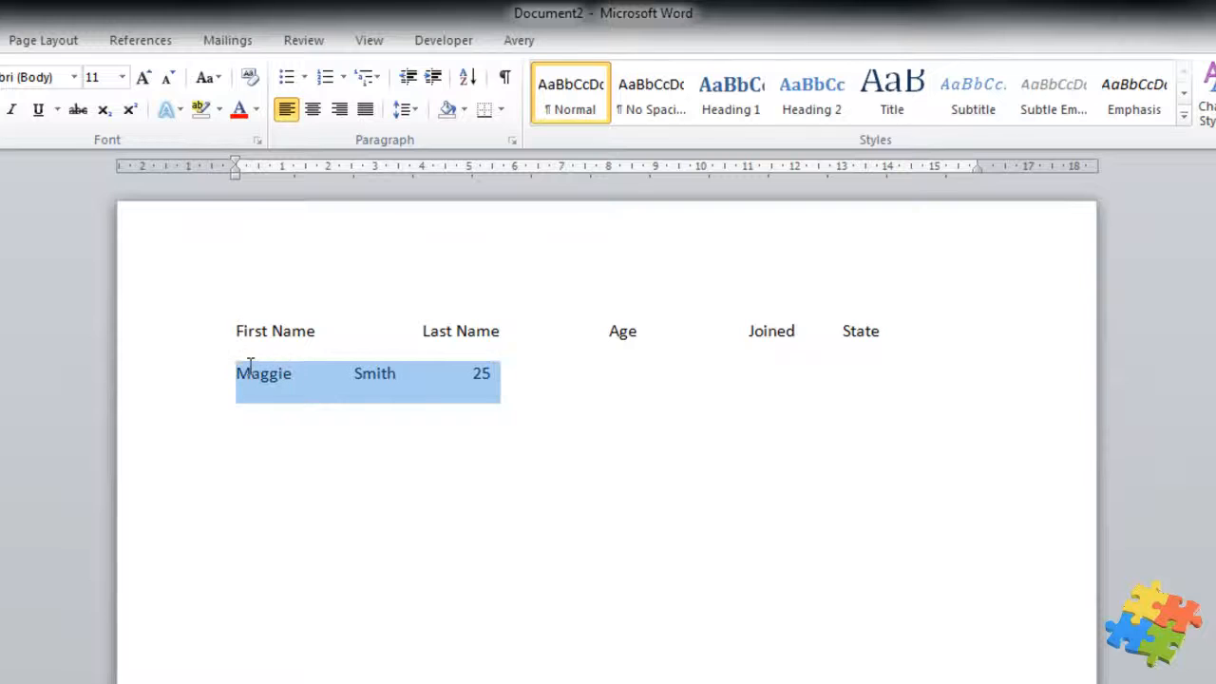
# Step: Replace Maggie's old line with a new row reading Maggie, Smith, 35, 2013
pyautogui.press('Delete')
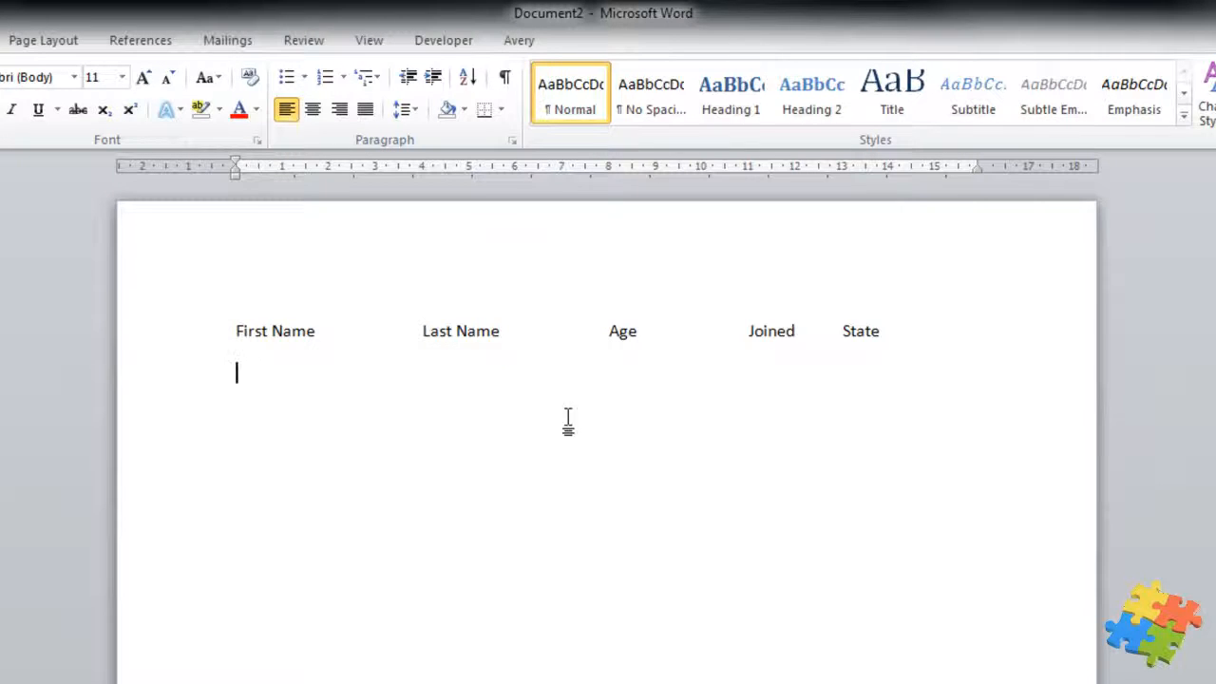
pyautogui.click(898, 326)
pyautogui.press('Return')
pyautogui.write('Mag')
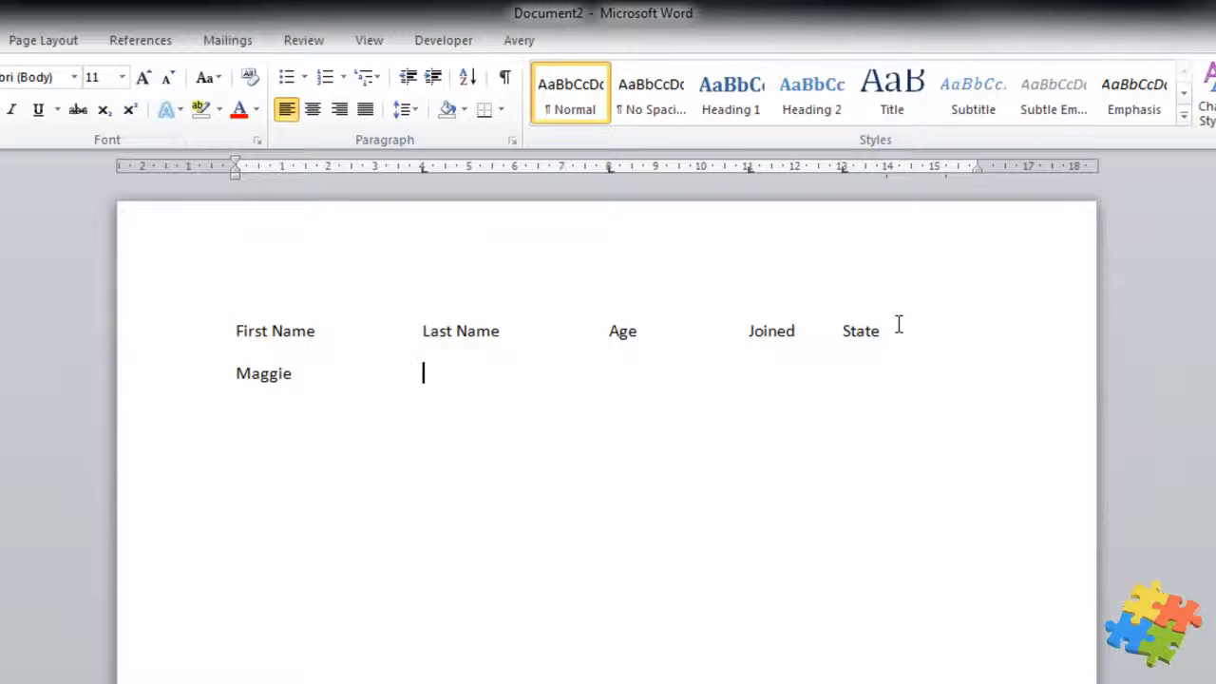
pyautogui.write('gie')
pyautogui.press('Tab')
pyautogui.write('Smith\t35')
pyautogui.press('Tab')
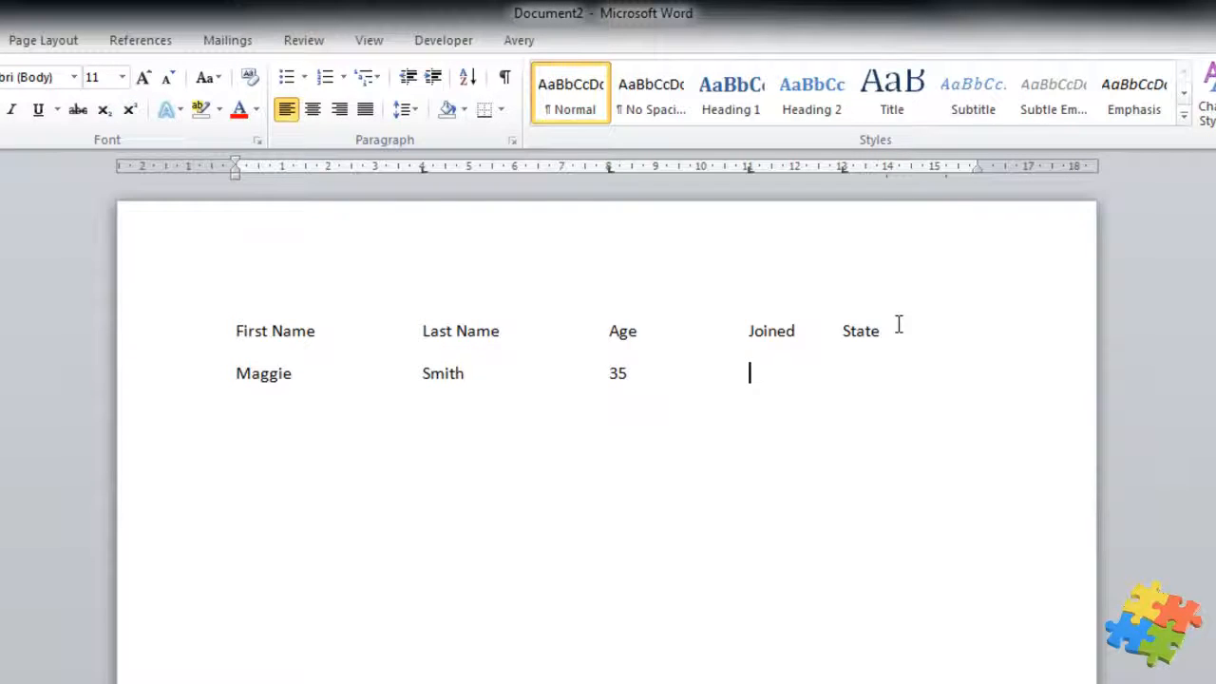
pyautogui.write('2013')
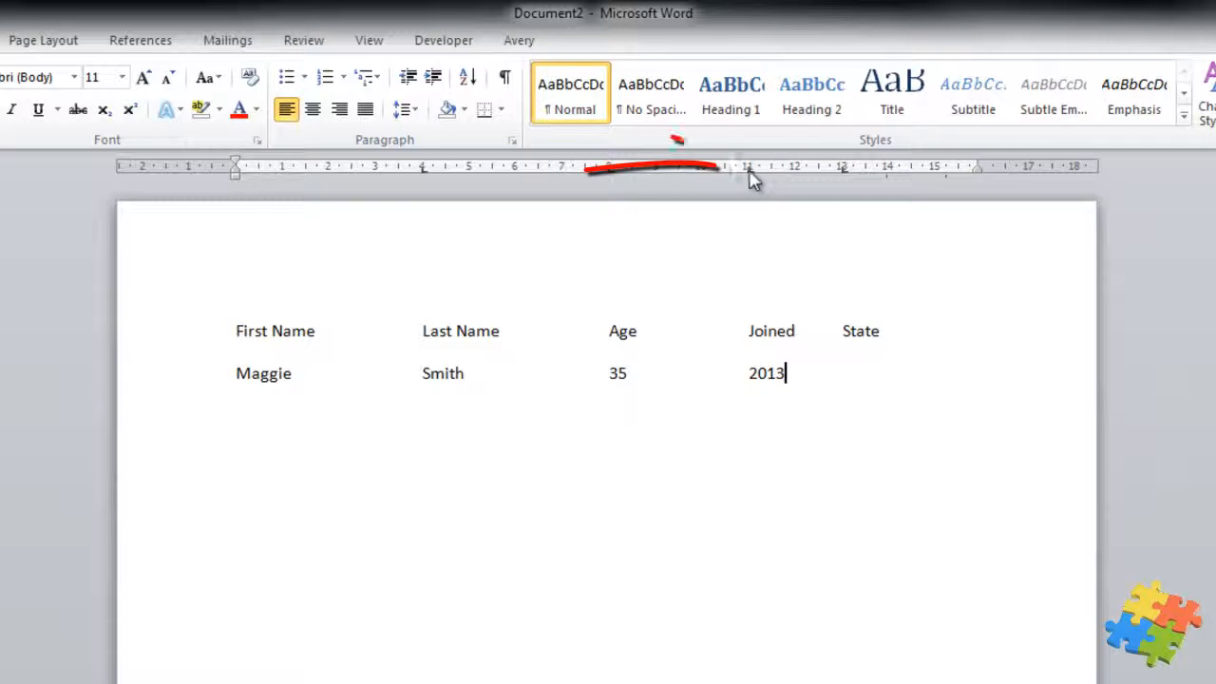
# Step: Shift the Joined tab stop to about 10.5 on both rows, then add WA and John Jones's row
pyautogui.moveTo(748, 185)
pyautogui.mouseDown()
pyautogui.moveTo(725, 185)
pyautogui.moveTo(755, 182)
pyautogui.mouseUp()
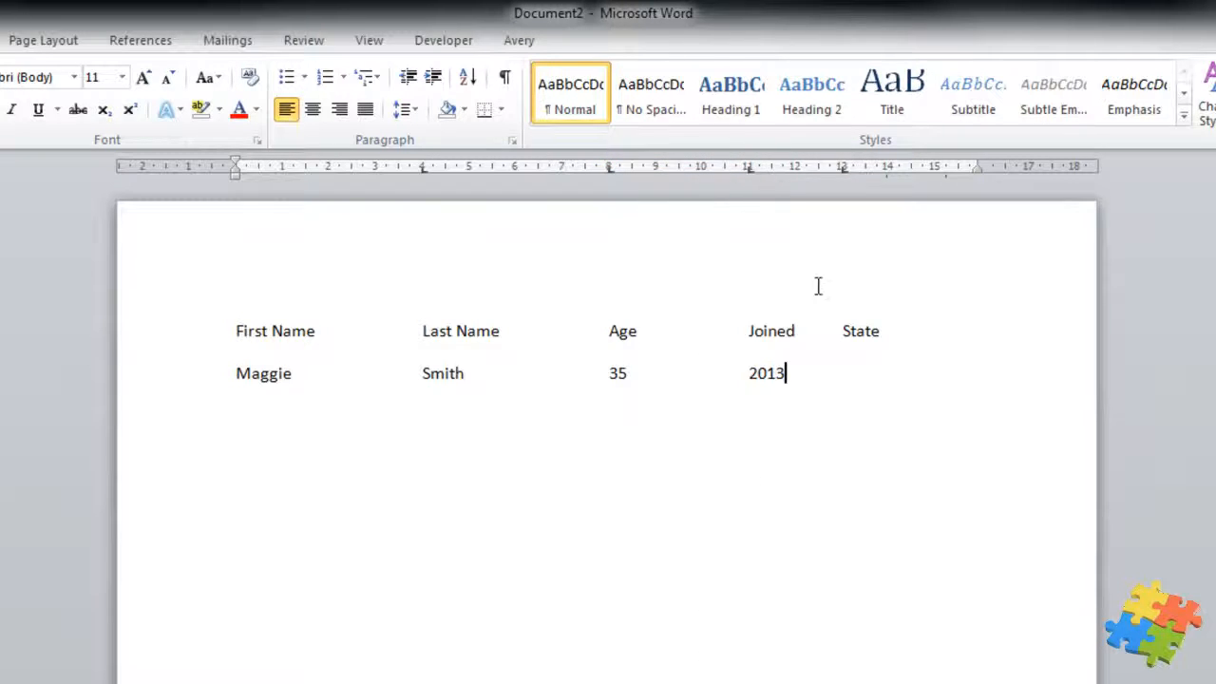
pyautogui.moveTo(830, 373); pyautogui.dragTo(228, 313)
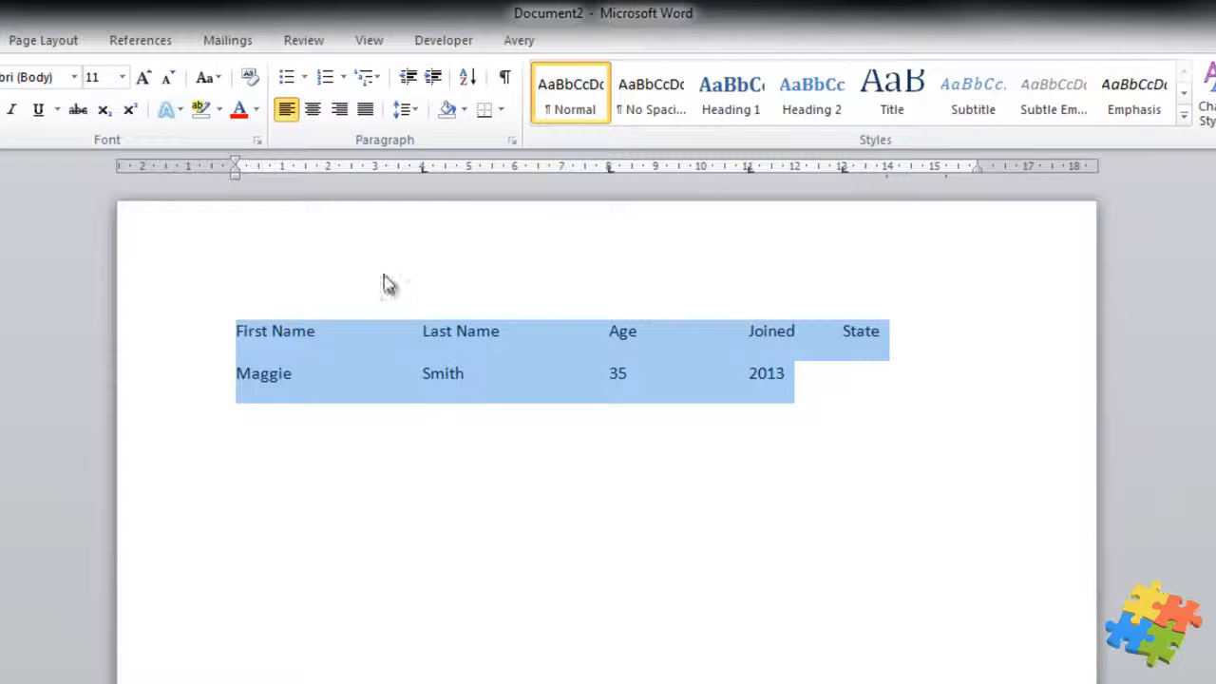
pyautogui.moveTo(752, 177); pyautogui.dragTo(733, 181)
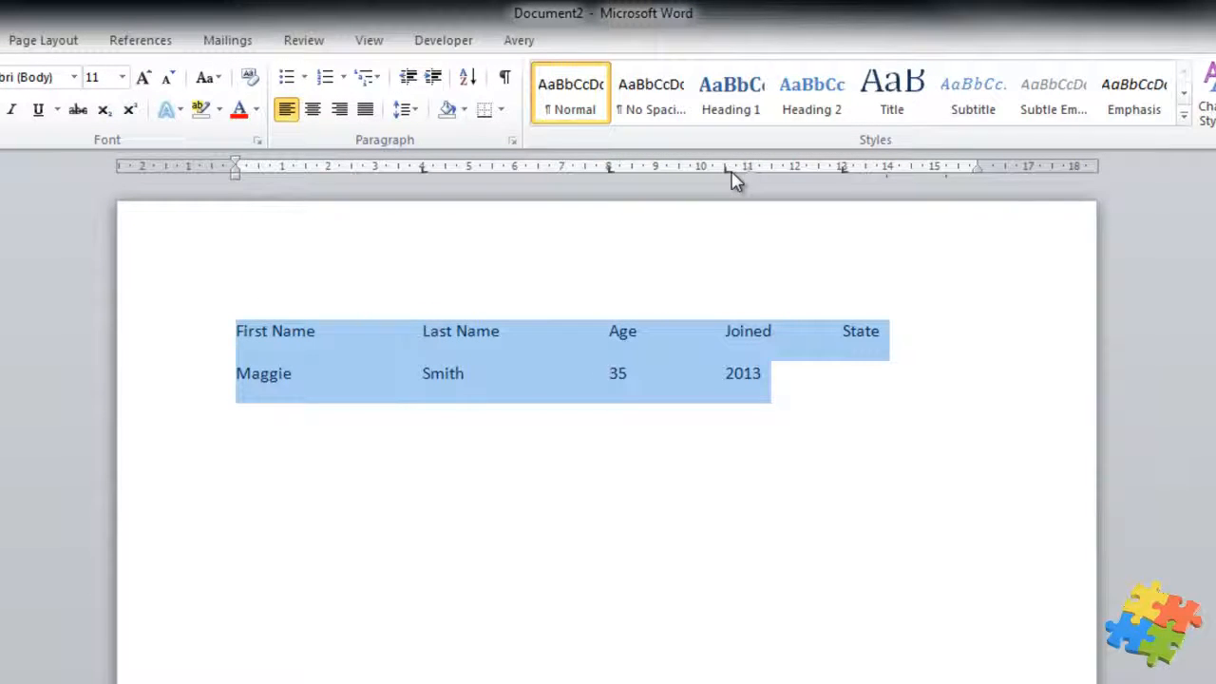
pyautogui.click(865, 383)
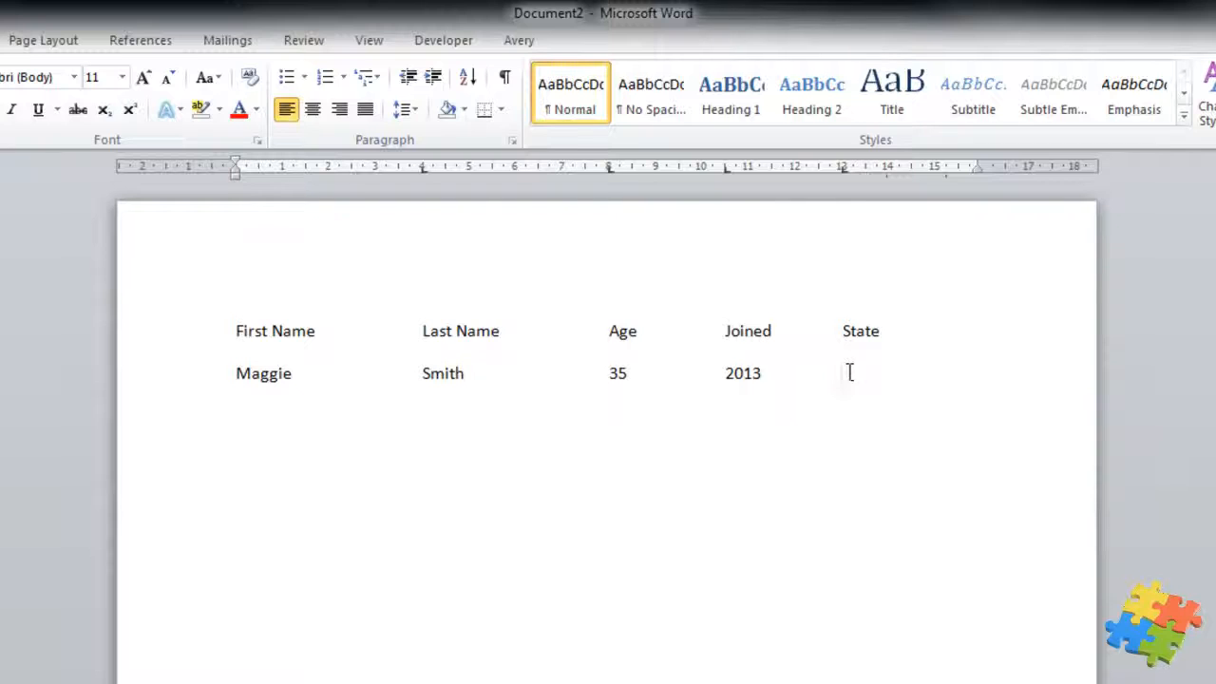
pyautogui.write('WA ')
pyautogui.write('John')
pyautogui.write('\tJones')
pyautogui.write('\t25')
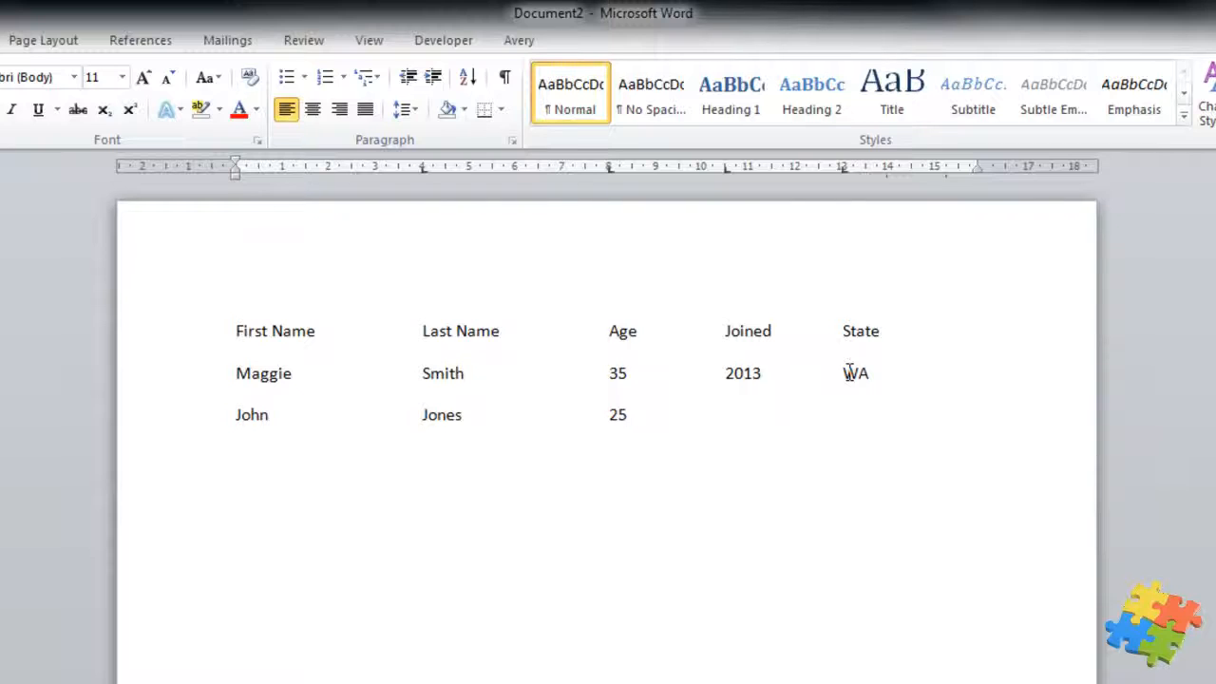
pyautogui.write('\t2012\tNSW ')
pyautogui.write('Peter\tAle')
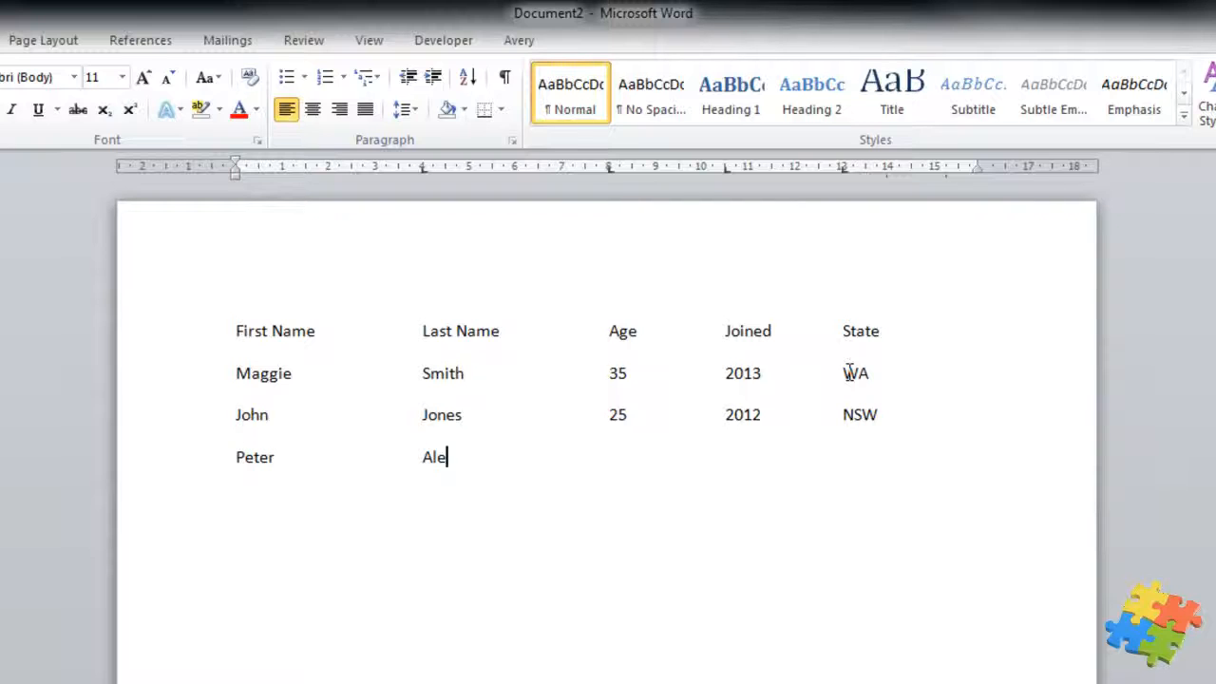
pyautogui.write('xander')
pyautogui.press('Tab')
pyautogui.write('21')
pyautogui.press('Tab')
pyautogui.write('2012\tNSW')
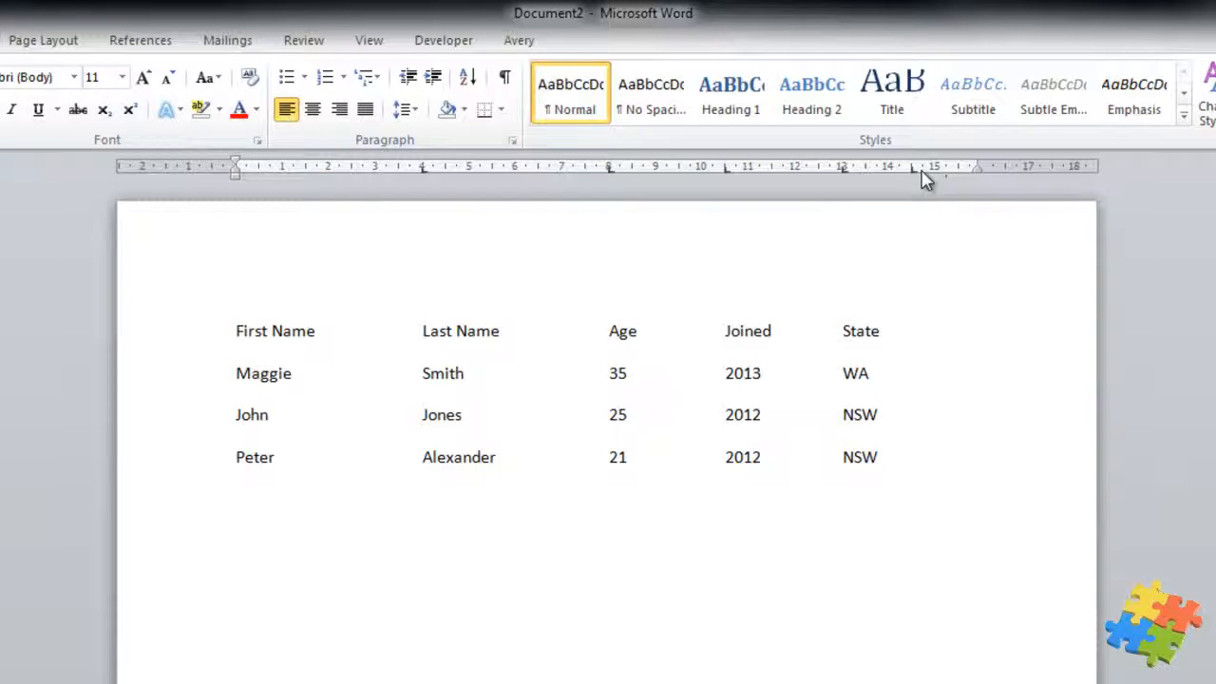
pyautogui.moveTo(912, 169); pyautogui.dragTo(844, 171)
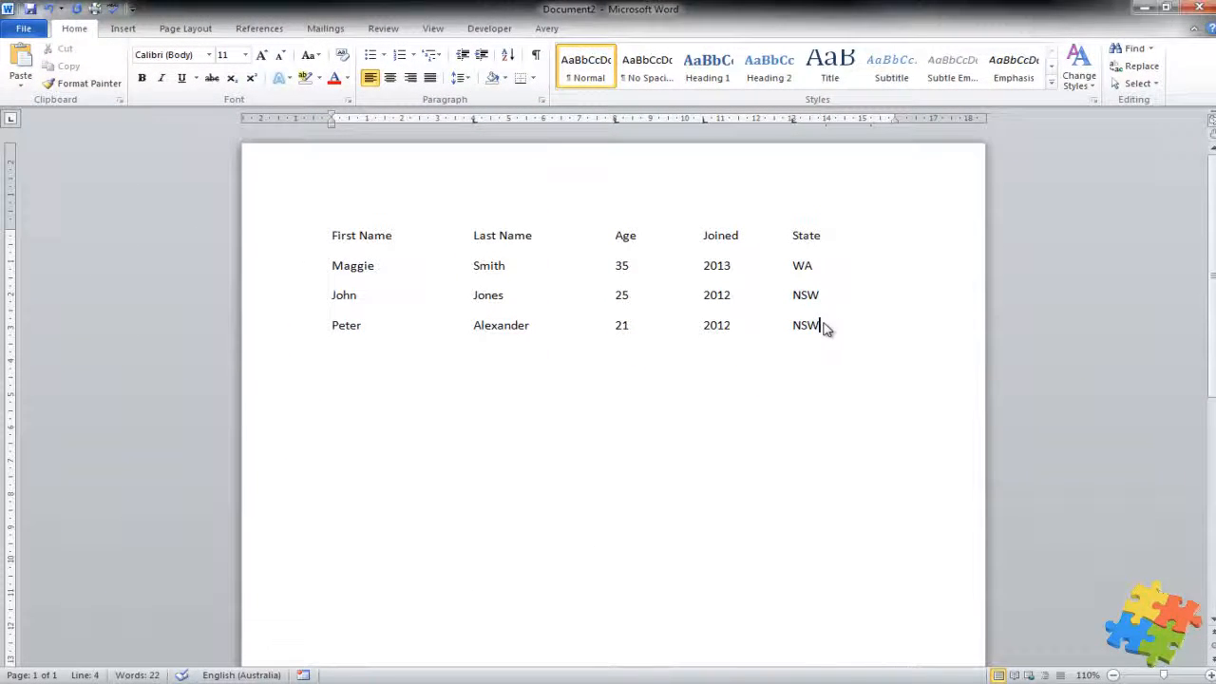
# Step: Select all four lines and open Convert Text to Table from Insert > Table
pyautogui.moveTo(829, 325); pyautogui.dragTo(361, 239)
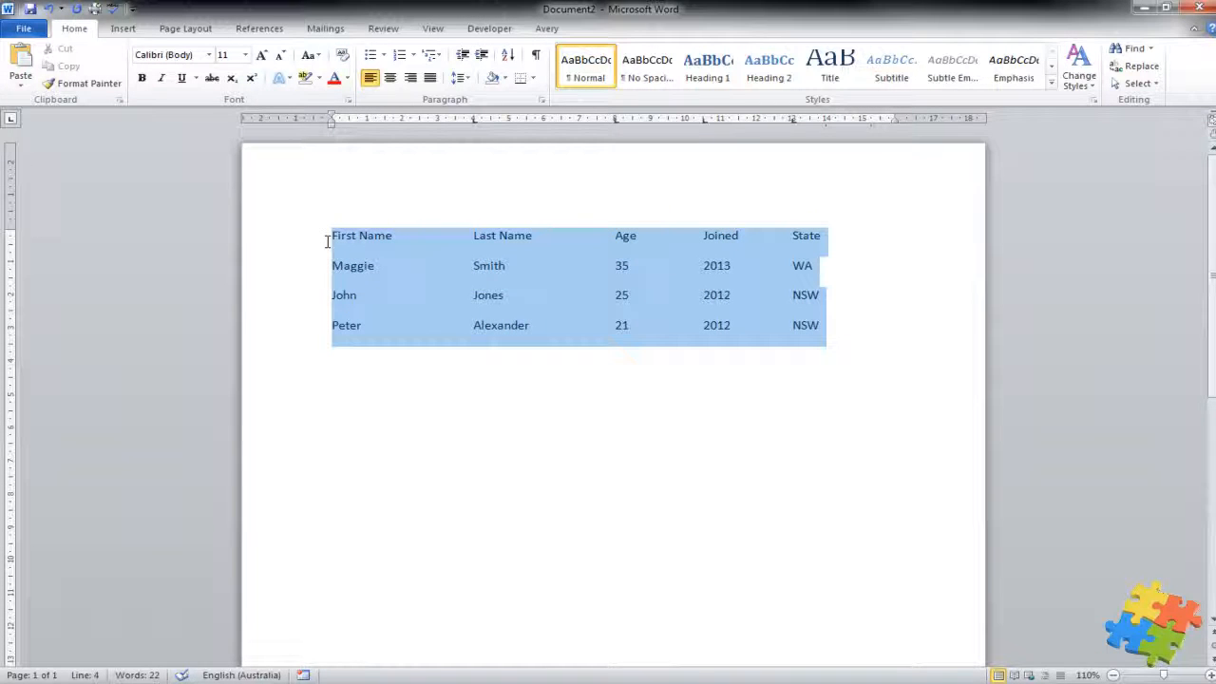
pyautogui.click(126, 28)
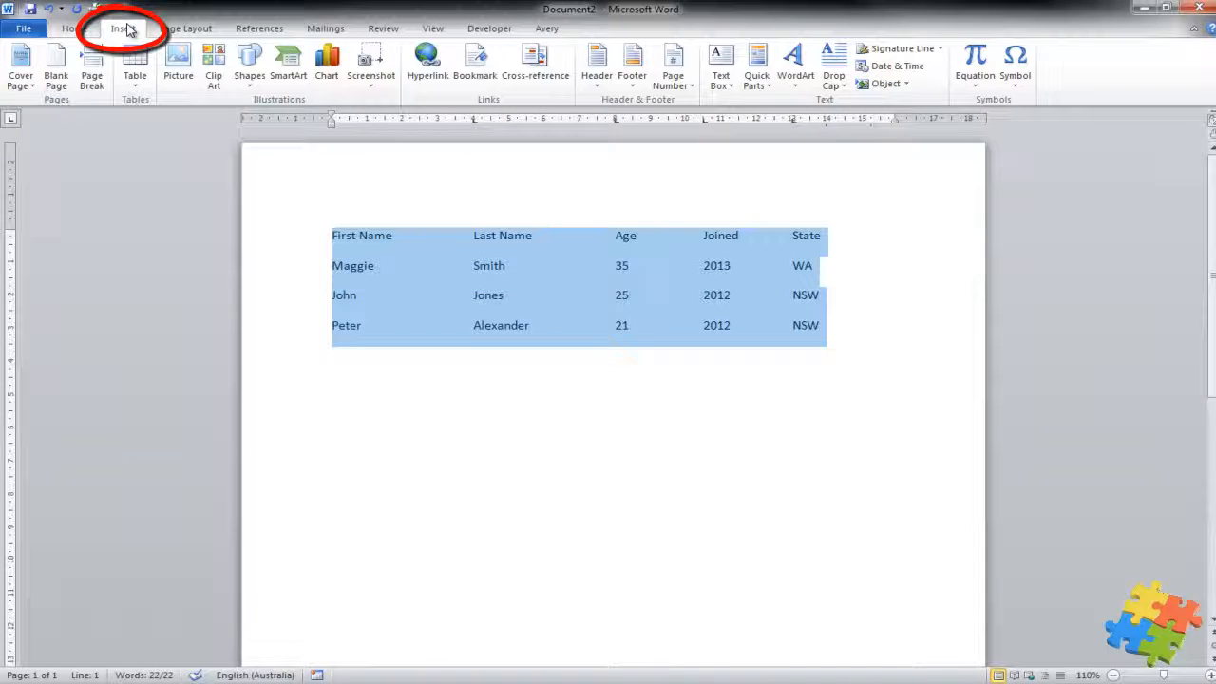
pyautogui.click(132, 80)
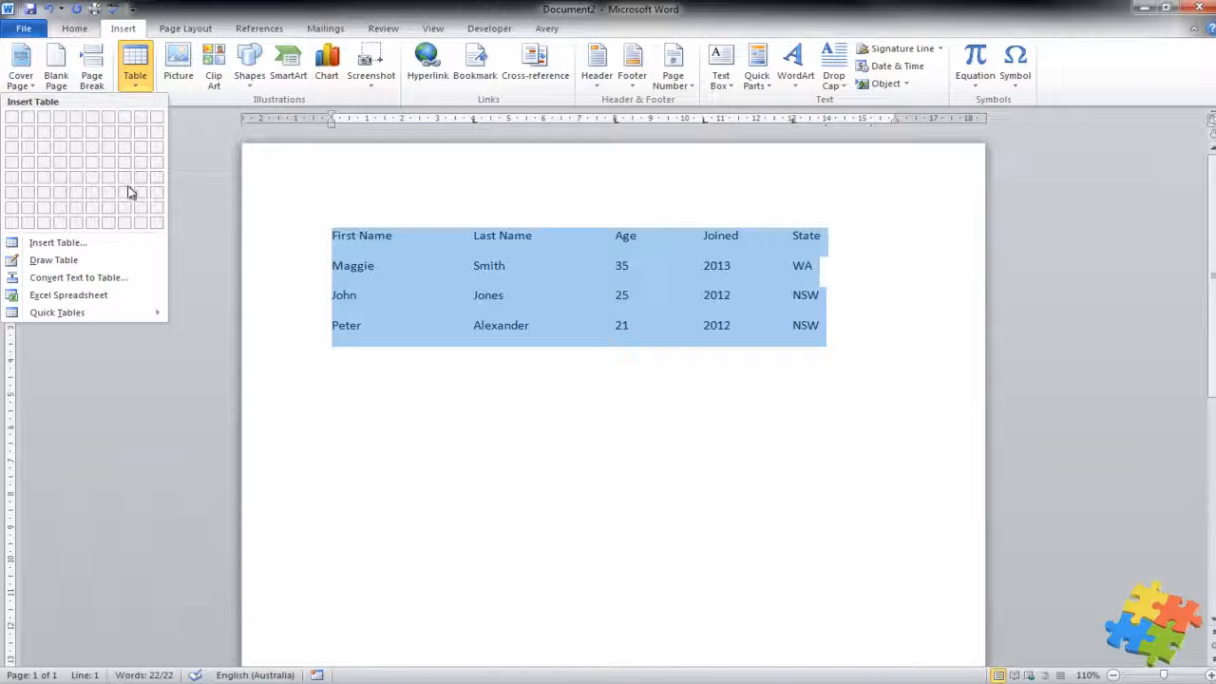
pyautogui.click(131, 278)
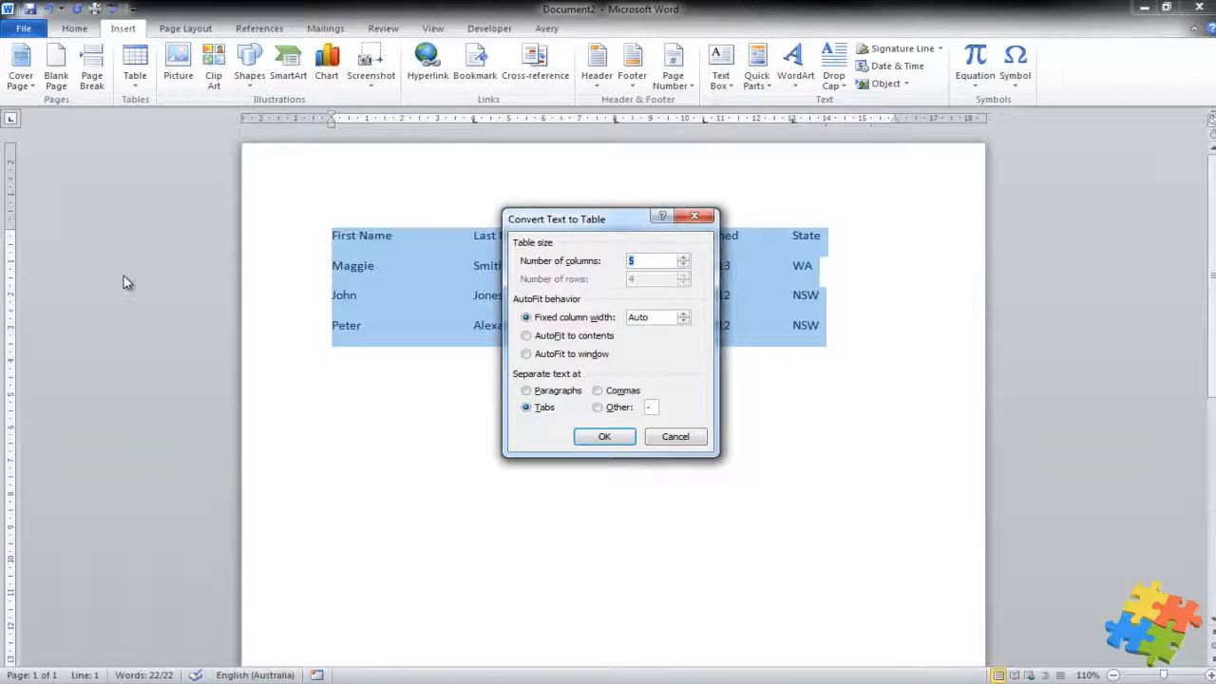
# Step: Confirm the conversion into a 5-column, 4-row table and deselect it
pyautogui.moveTo(578, 224); pyautogui.dragTo(521, 383)
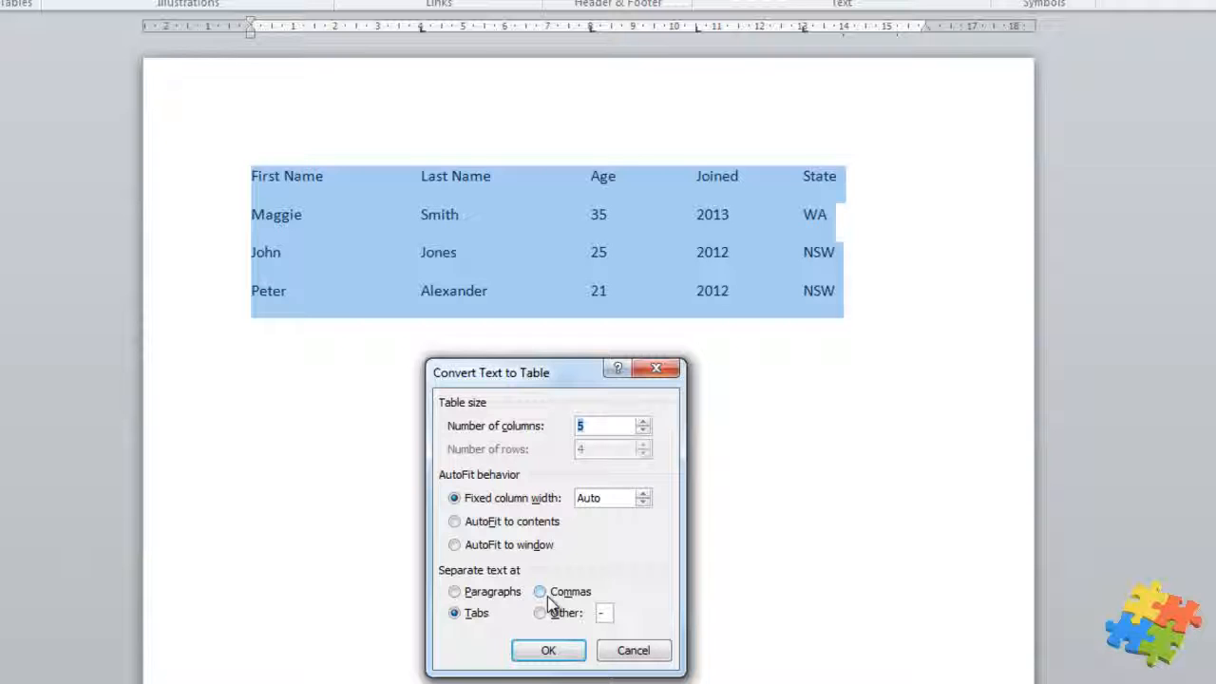
pyautogui.click(551, 650)
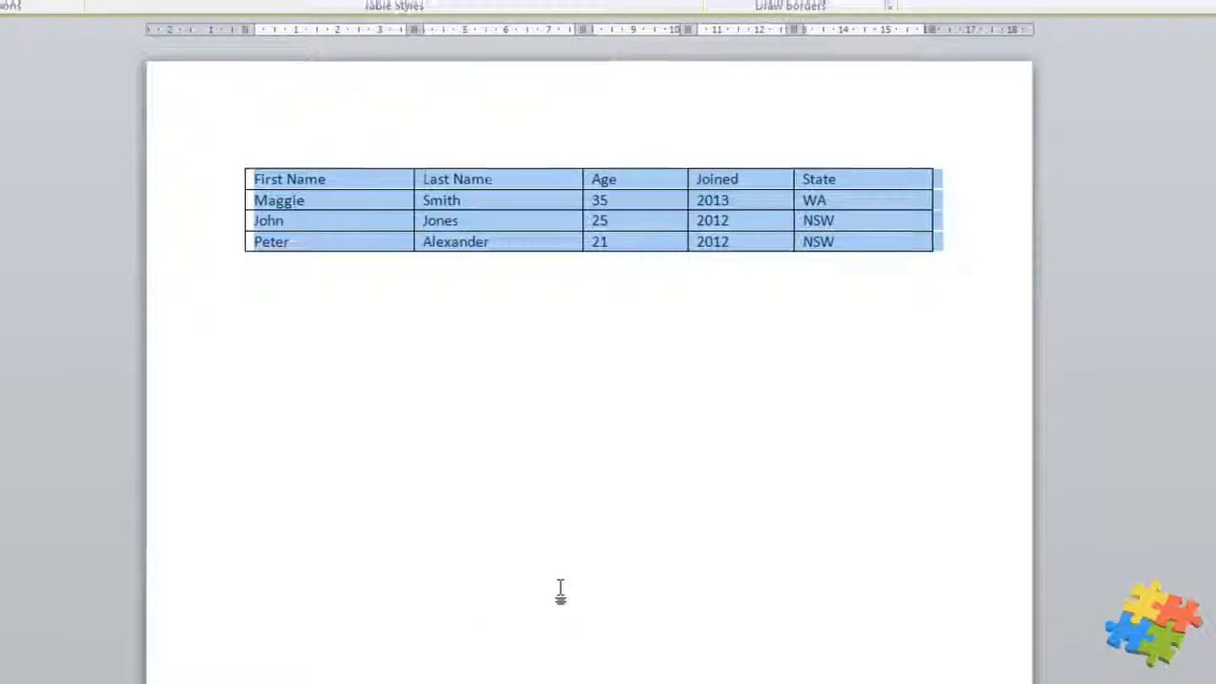
pyautogui.click(562, 589)
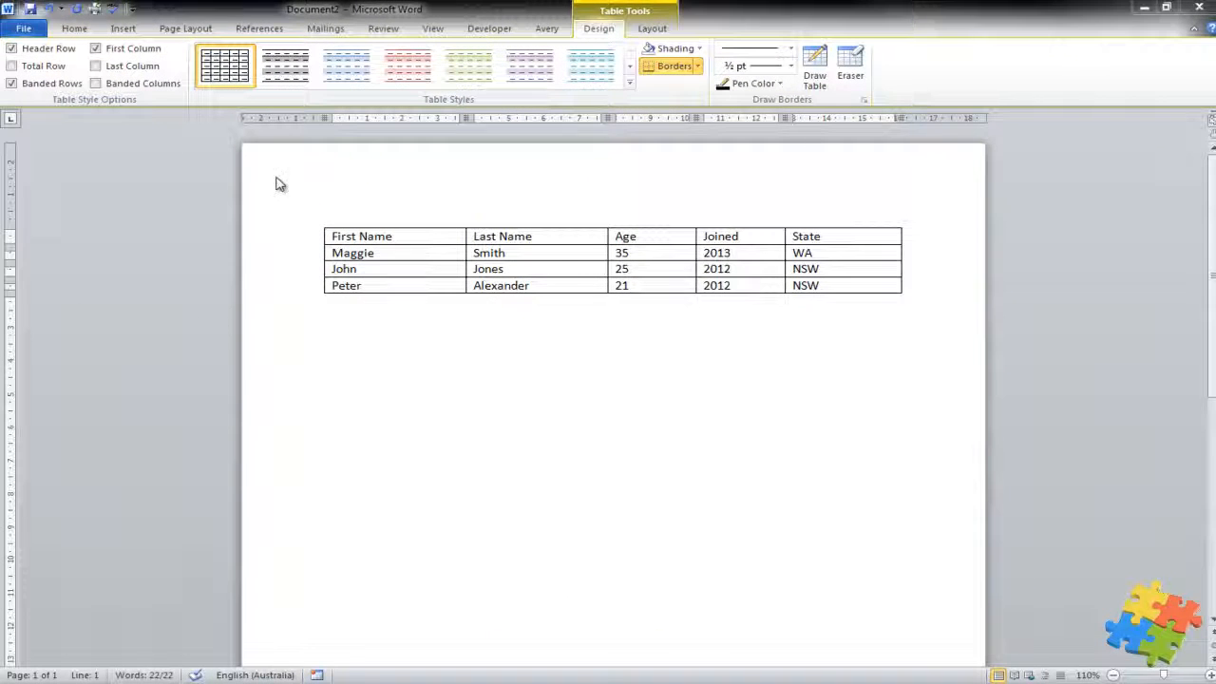